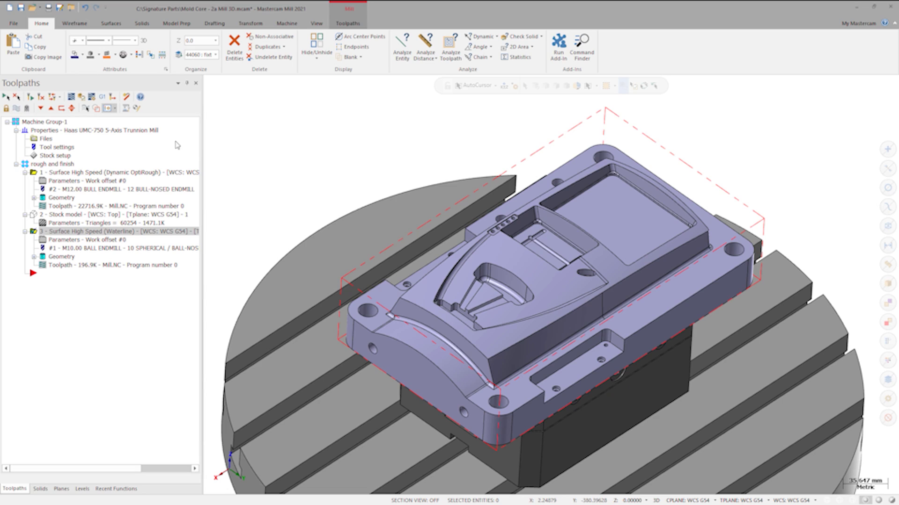
Step: Preview the roughing toolpath, leftover stock and waterline toolpath on the part
{"action": "left_click", "coordinate": [102, 173]}
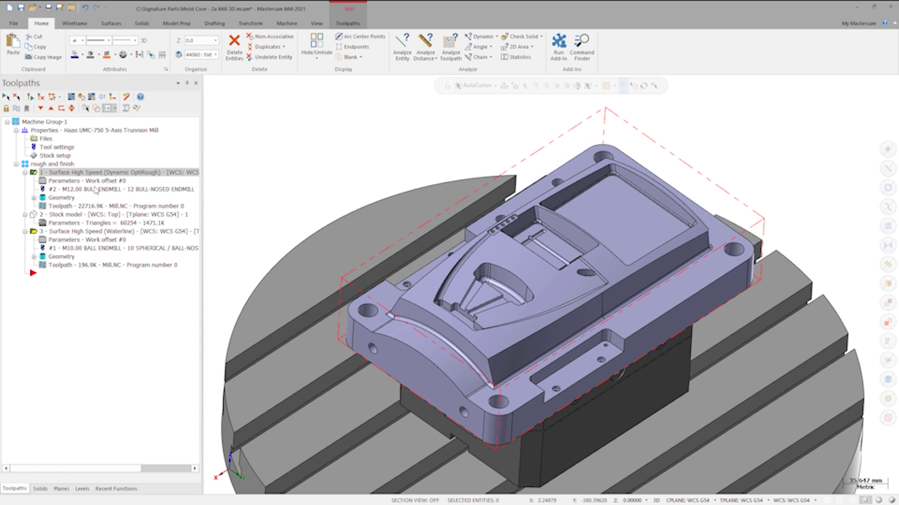
{"action": "left_click", "coordinate": [88, 216]}
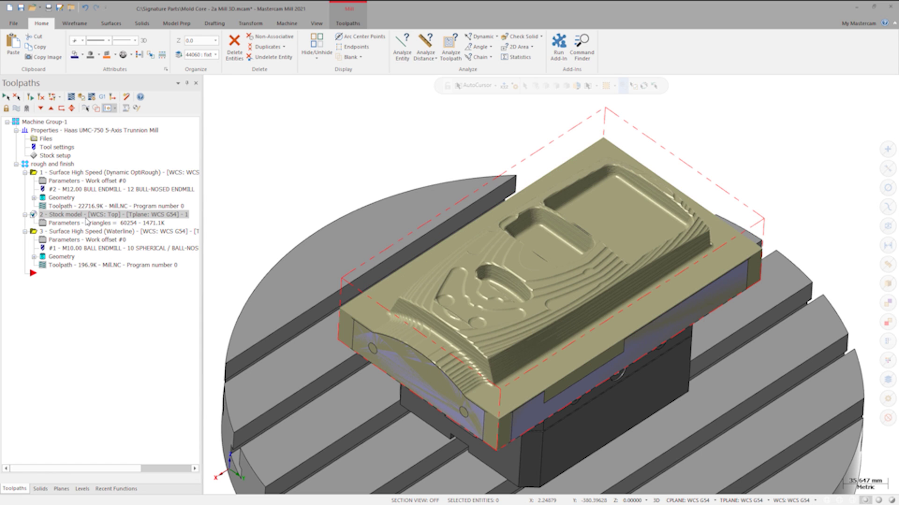
{"action": "left_click", "coordinate": [87, 231]}
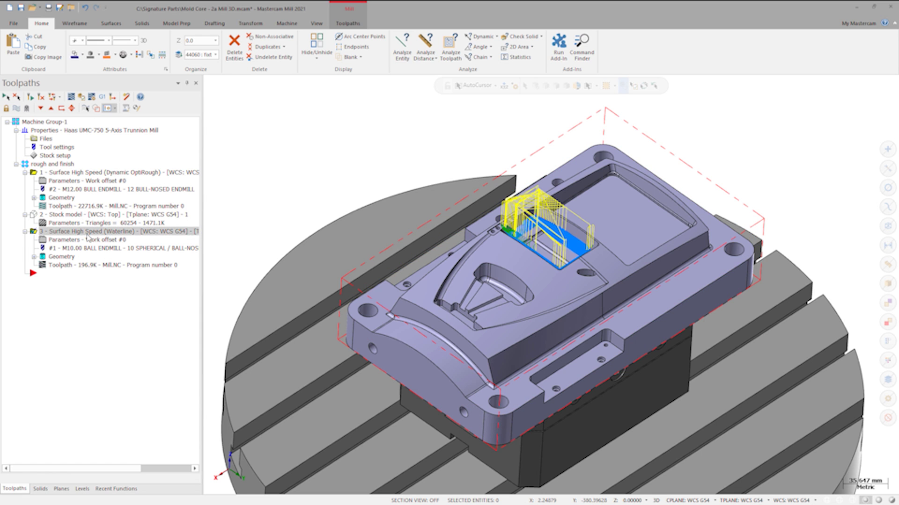
{"action": "key", "text": "alt+t"}
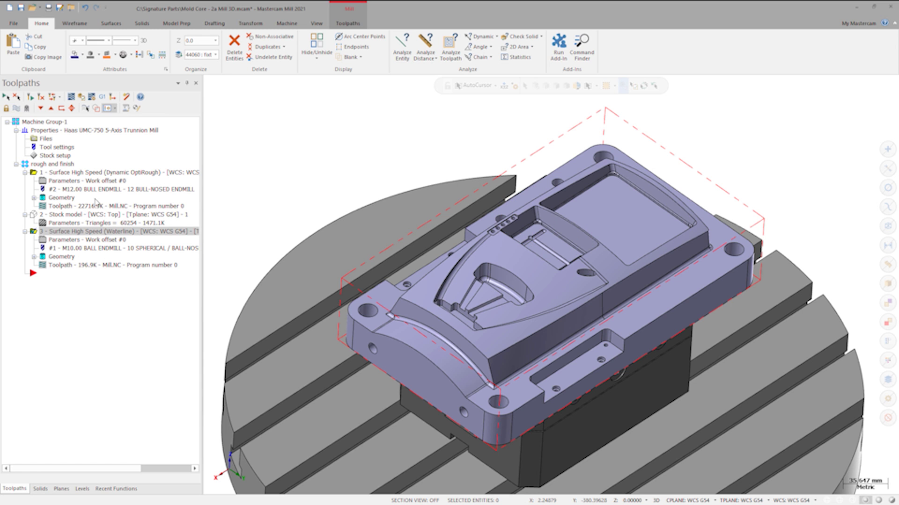
Step: Set Stock model 1 as the simulator stock and launch Verify on the waterline operation
{"action": "left_click", "coordinate": [92, 98]}
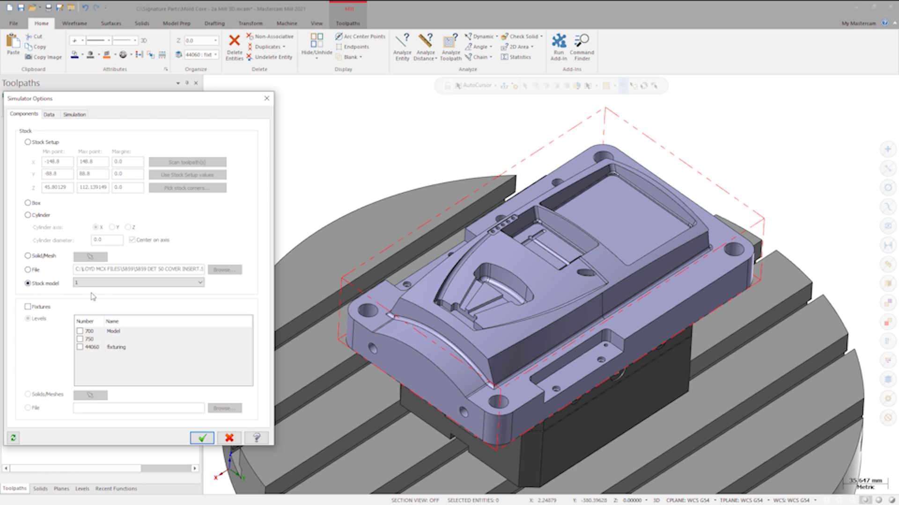
{"action": "left_click", "coordinate": [107, 284]}
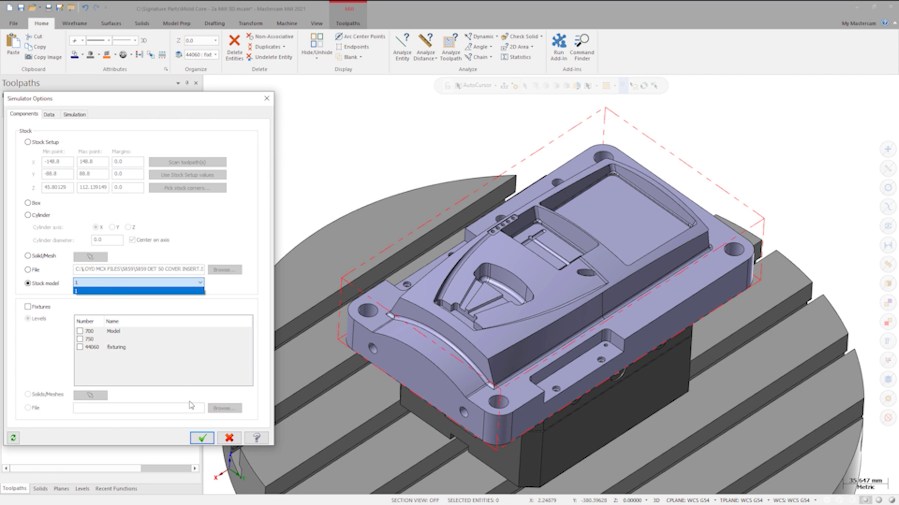
{"action": "left_click", "coordinate": [203, 442]}
{"action": "left_click", "coordinate": [203, 439]}
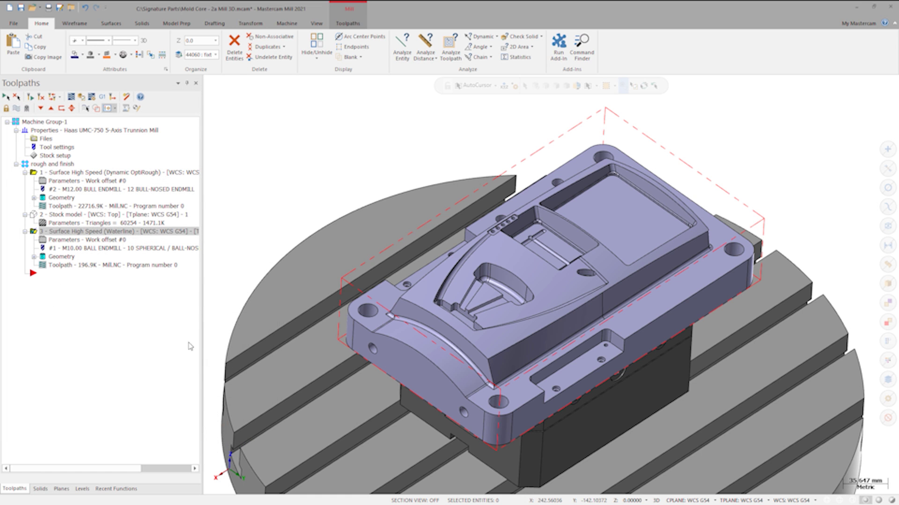
{"action": "left_click", "coordinate": [83, 95]}
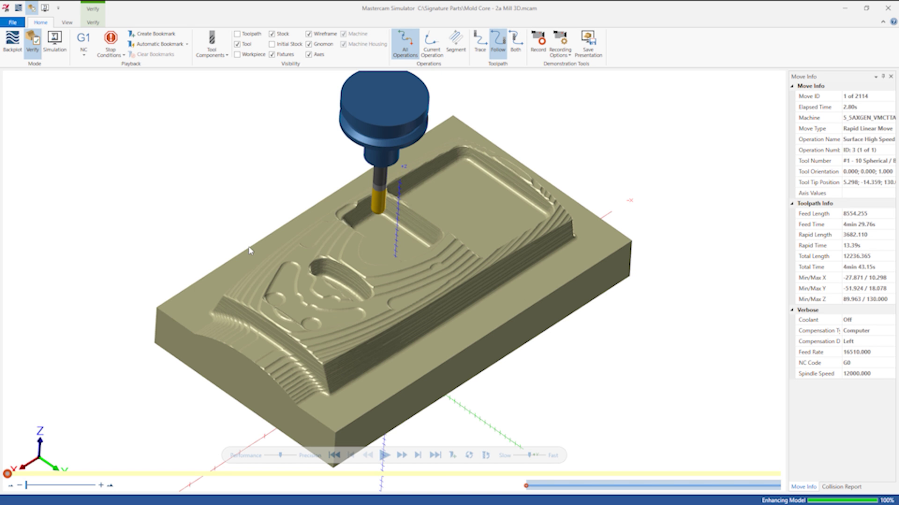
Step: Play the waterline simulation through all 2114 moves on the roughed stock
{"action": "left_click", "coordinate": [385, 455]}
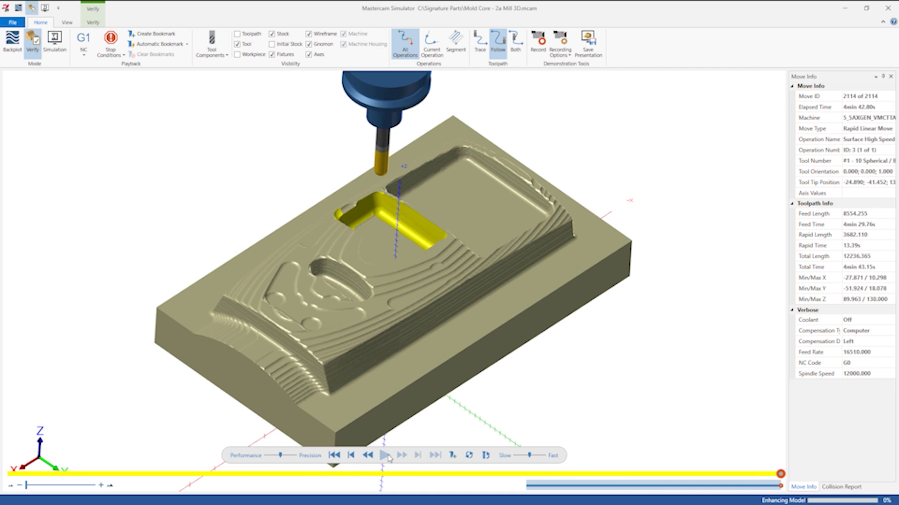
Step: Compare the cut stock to the part, review the colour map, and exit the simulator
{"action": "left_click", "coordinate": [94, 22]}
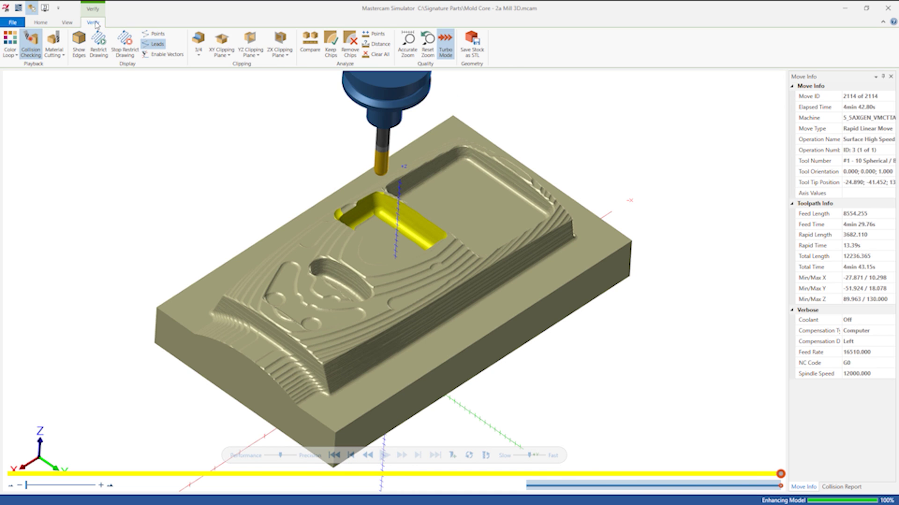
{"action": "left_click", "coordinate": [312, 41]}
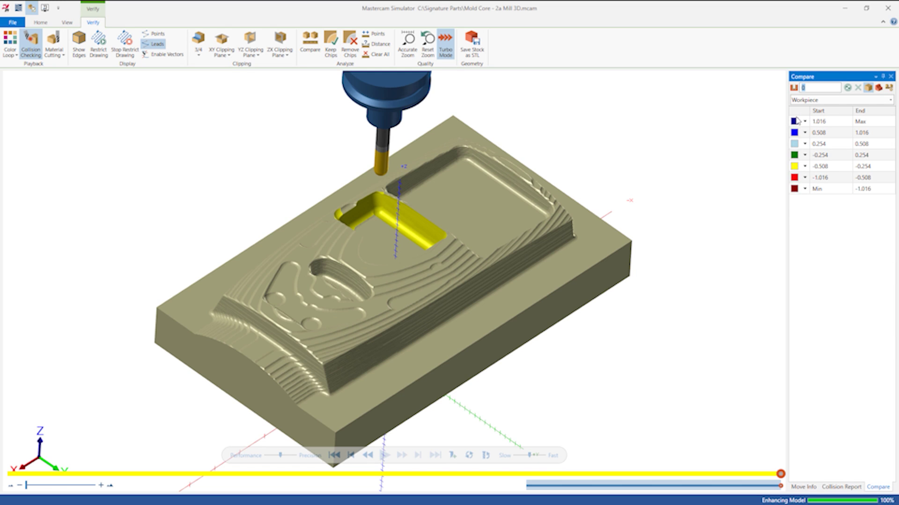
{"action": "left_click", "coordinate": [847, 88]}
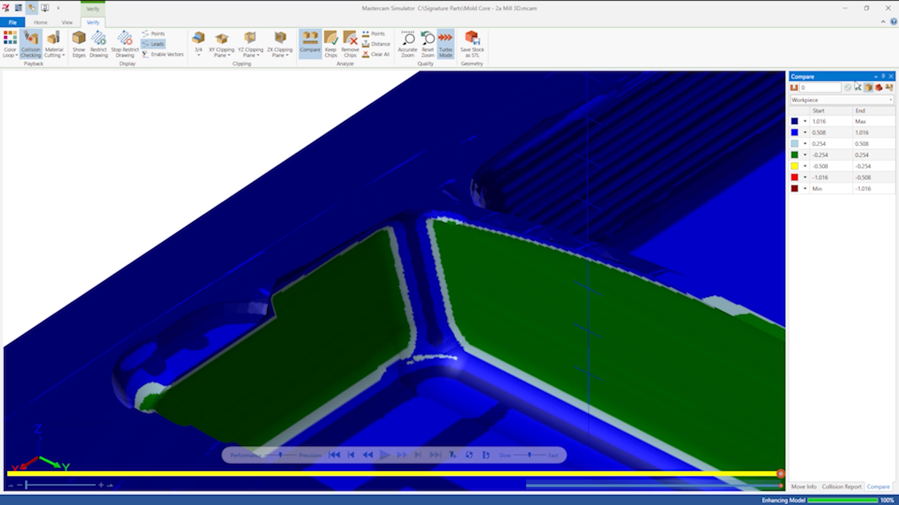
{"action": "left_click", "coordinate": [891, 7]}
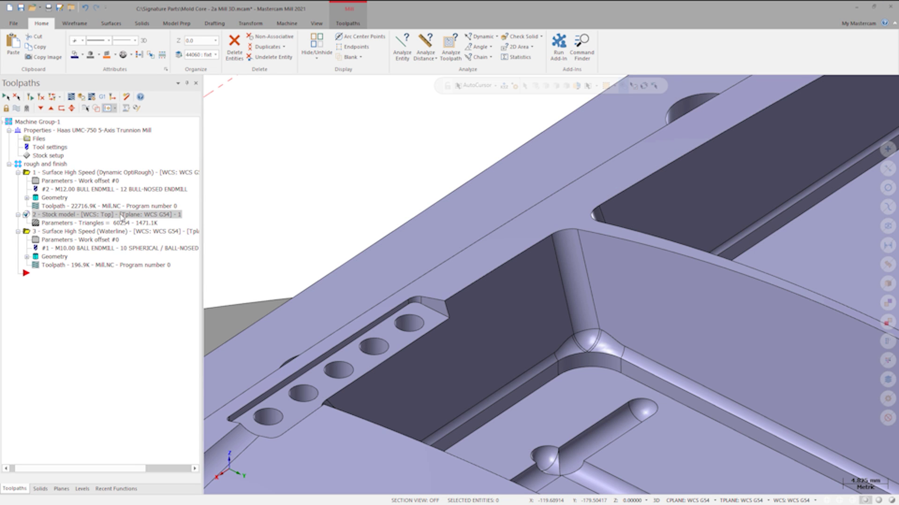
Step: Copy the stock model operation after the Waterline toolpath as op 4 and open its parameters
{"action": "right_click_drag", "start_coordinate": [70, 215], "coordinate": [116, 278]}
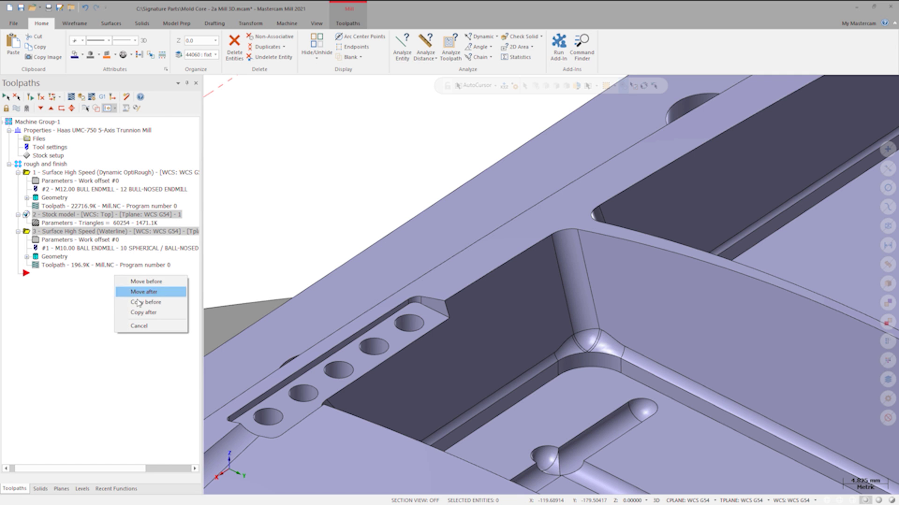
{"action": "left_click", "coordinate": [140, 312]}
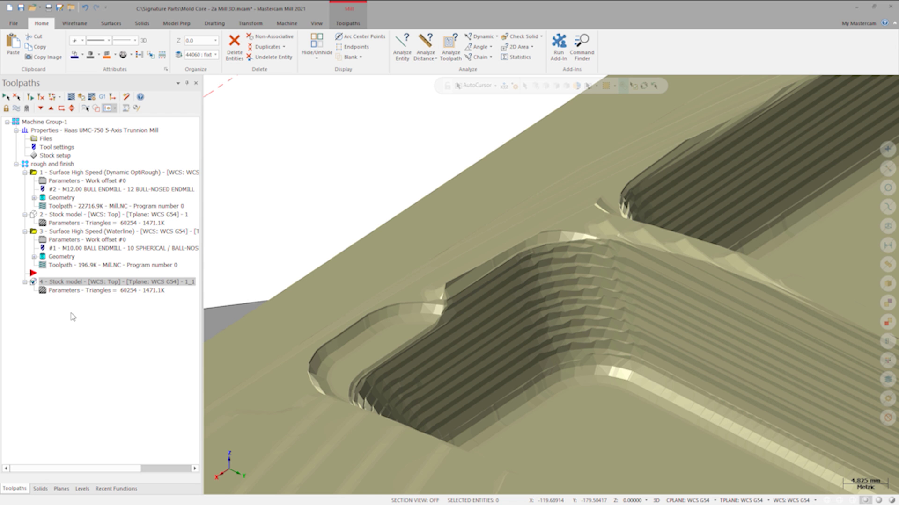
{"action": "scroll", "coordinate": [347, 206], "scroll_direction": "down", "scroll_amount": 3}
{"action": "scroll", "coordinate": [330, 201], "scroll_direction": "down", "scroll_amount": 3}
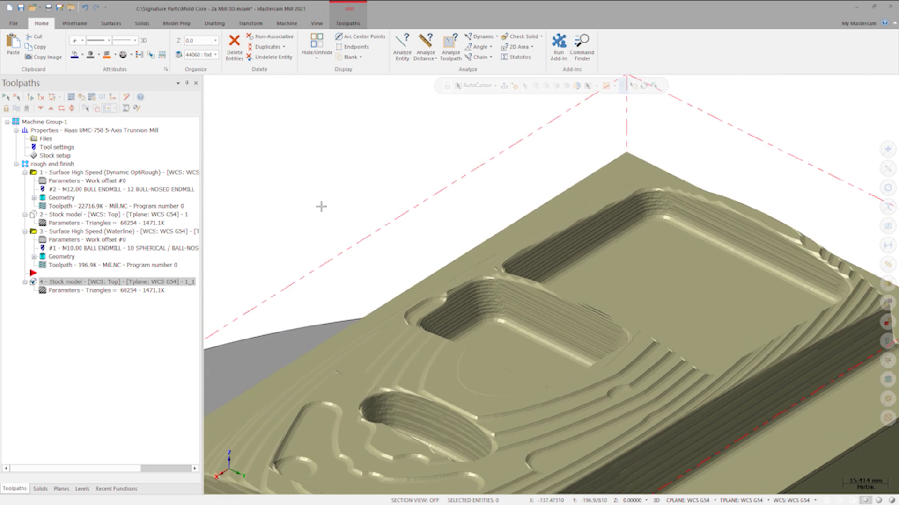
{"action": "scroll", "coordinate": [320, 207], "scroll_direction": "down", "scroll_amount": 3}
{"action": "scroll", "coordinate": [316, 207], "scroll_direction": "down", "scroll_amount": 2}
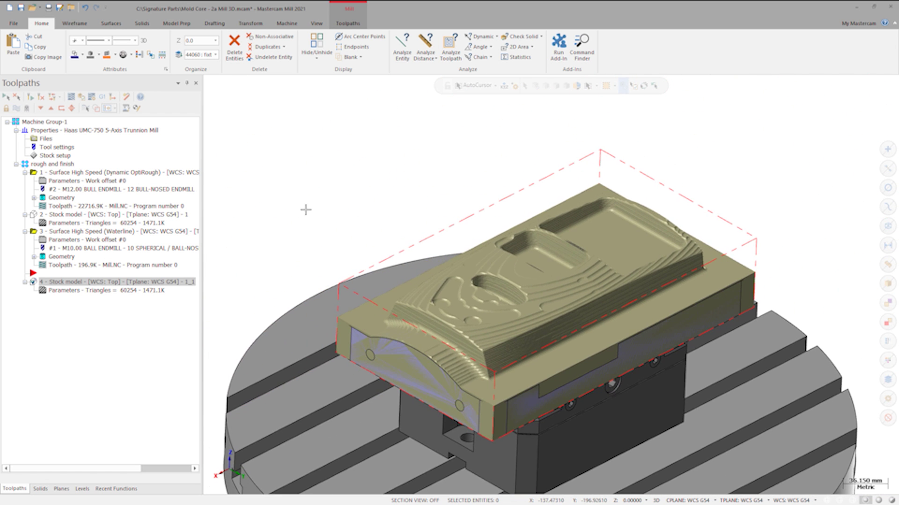
{"action": "left_click", "coordinate": [44, 294]}
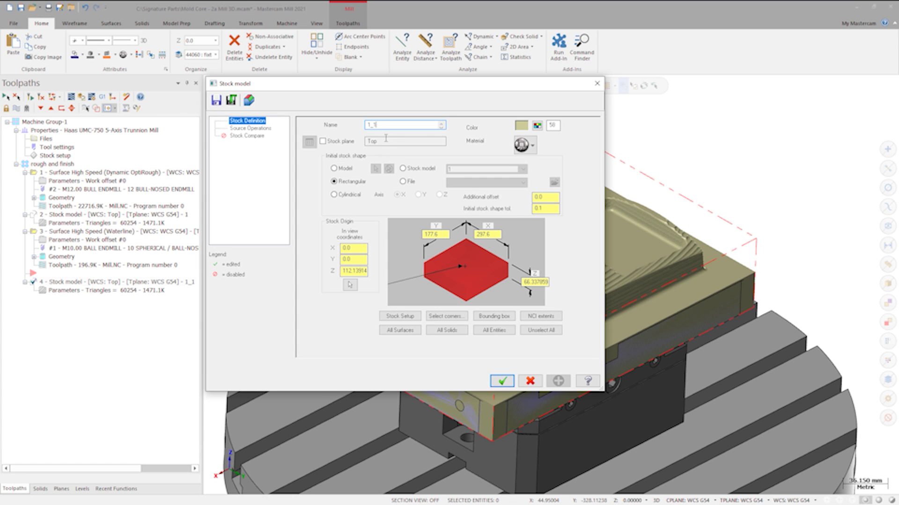
Step: Start stock model 4 from stock model 1 with Waterline operation 3 as its source
{"action": "left_click", "coordinate": [402, 169]}
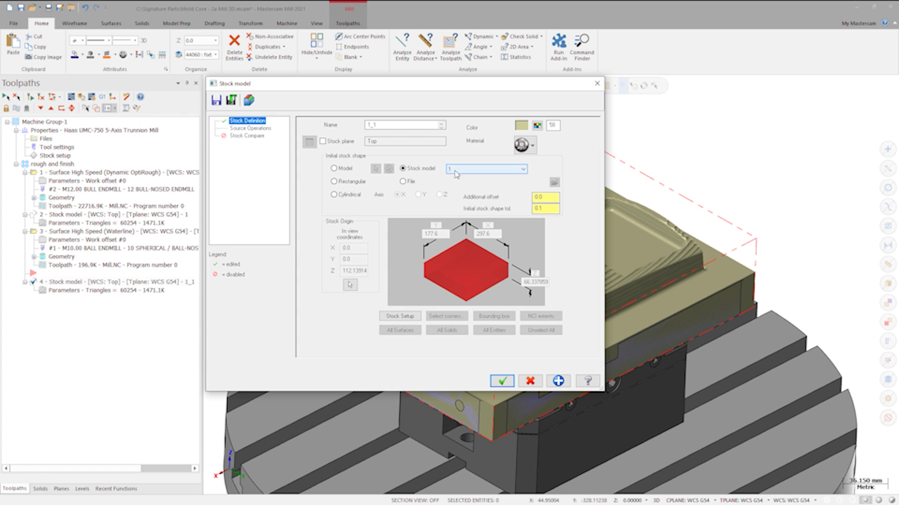
{"action": "left_click", "coordinate": [453, 170]}
{"action": "left_click", "coordinate": [456, 179]}
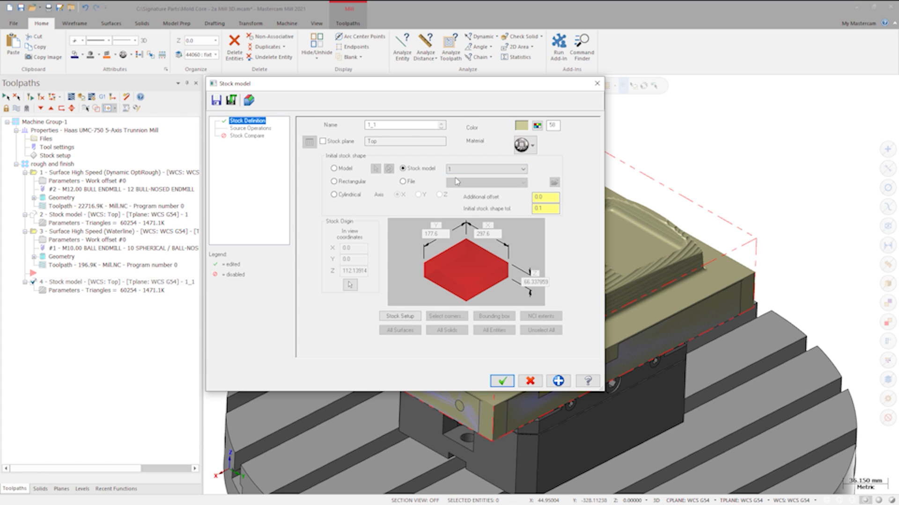
{"action": "left_click", "coordinate": [250, 128]}
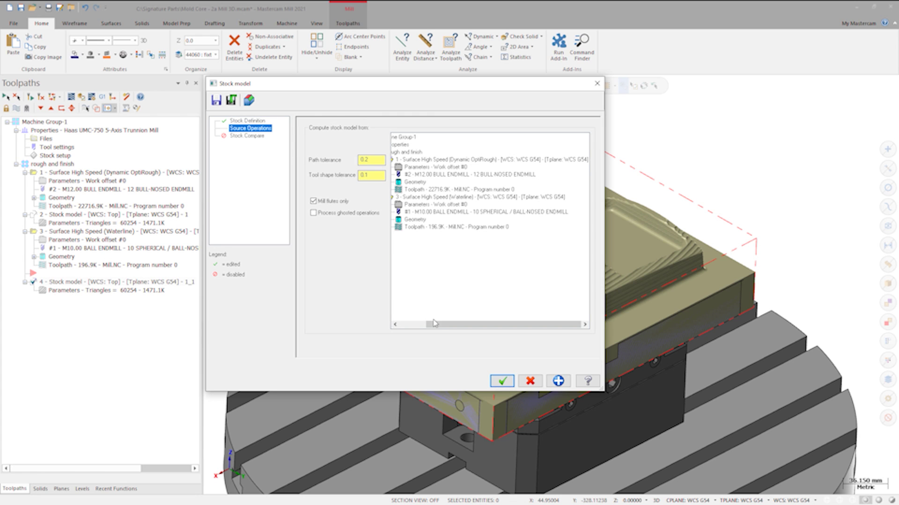
{"action": "left_click_drag", "start_coordinate": [434, 323], "coordinate": [407, 323]}
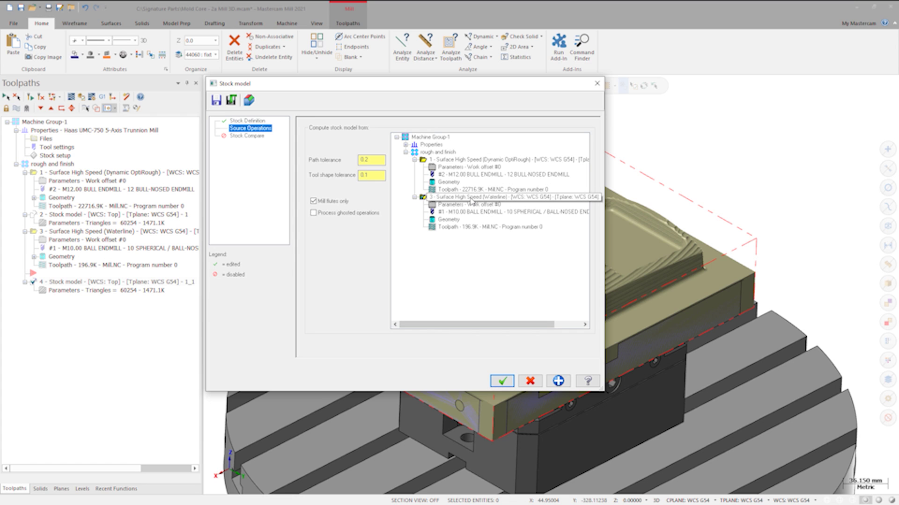
{"action": "left_click", "coordinate": [471, 199]}
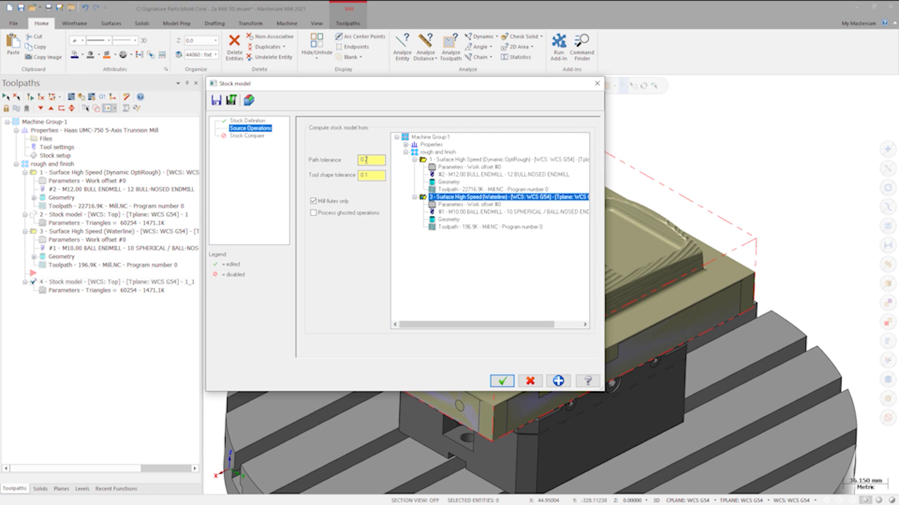
Step: Select the stock model's path tolerance value for replacement
{"action": "double_click", "coordinate": [365, 160]}
Step: Accept the 0.4/0.2 tolerances, regenerate stock model 4 and keep its name 1_1
{"action": "left_click", "coordinate": [501, 380]}
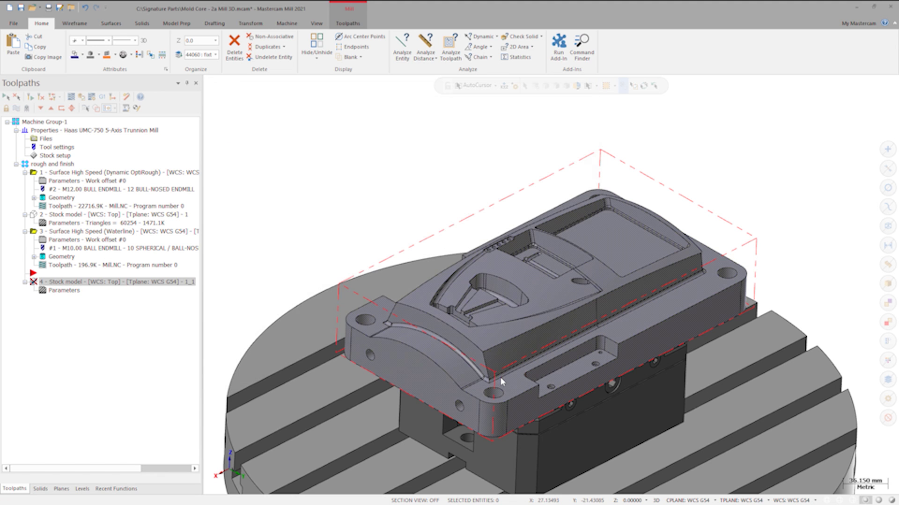
{"action": "left_click", "coordinate": [31, 98]}
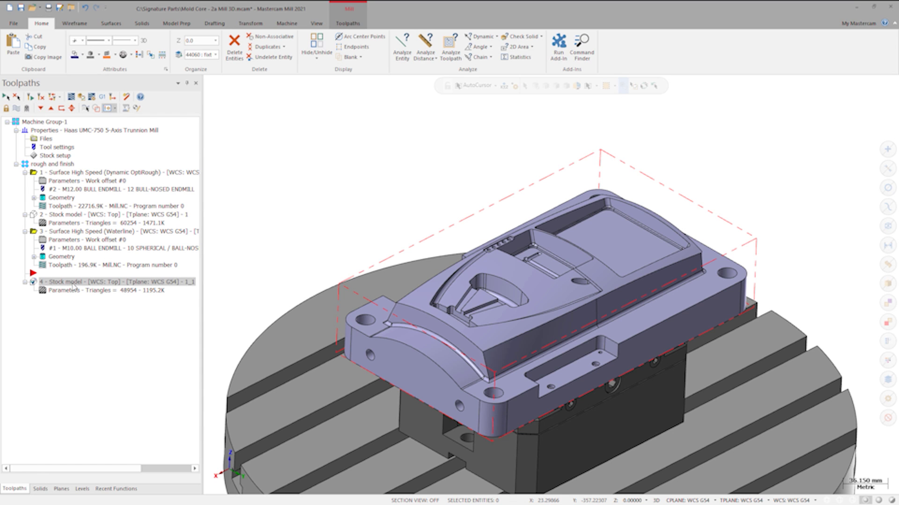
{"action": "left_click", "coordinate": [73, 282]}
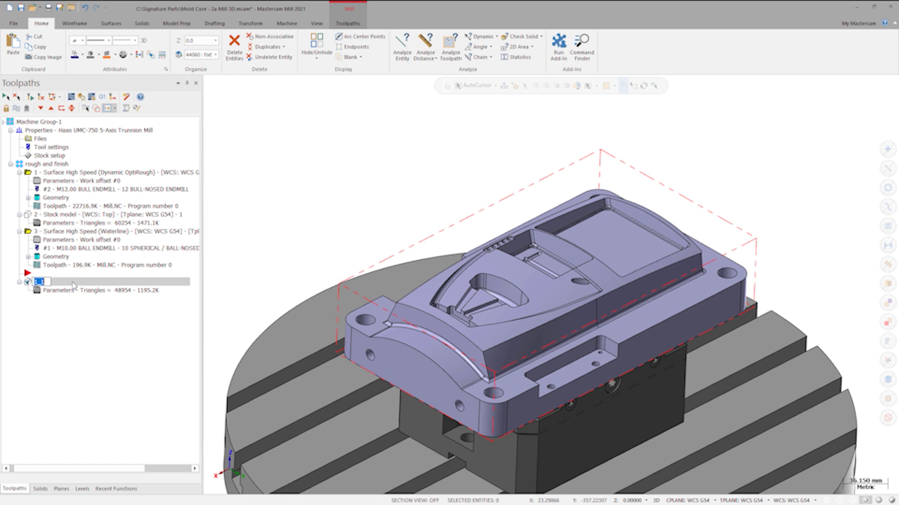
{"action": "key", "text": "Return"}
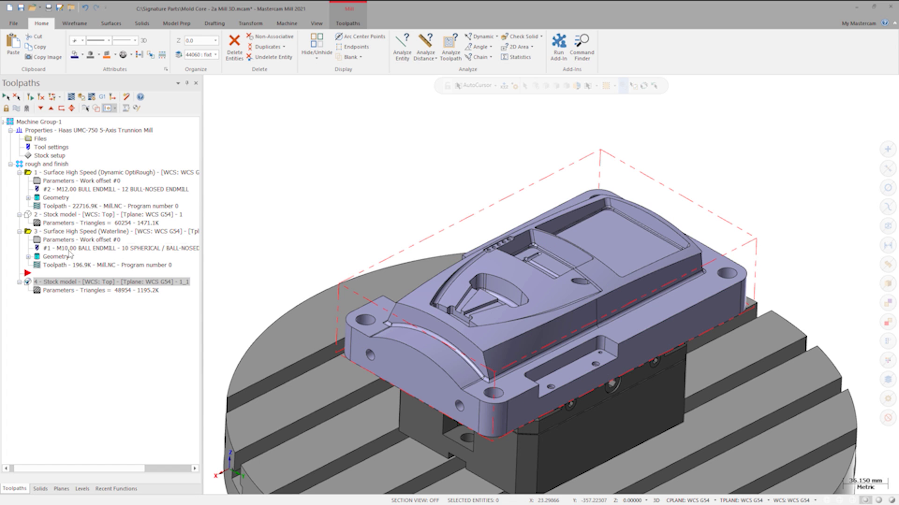
Step: Copy the Waterline toolpath after stock model 4 as operation 5
{"action": "left_click", "coordinate": [68, 232]}
{"action": "right_click_drag", "start_coordinate": [69, 231], "coordinate": [75, 295]}
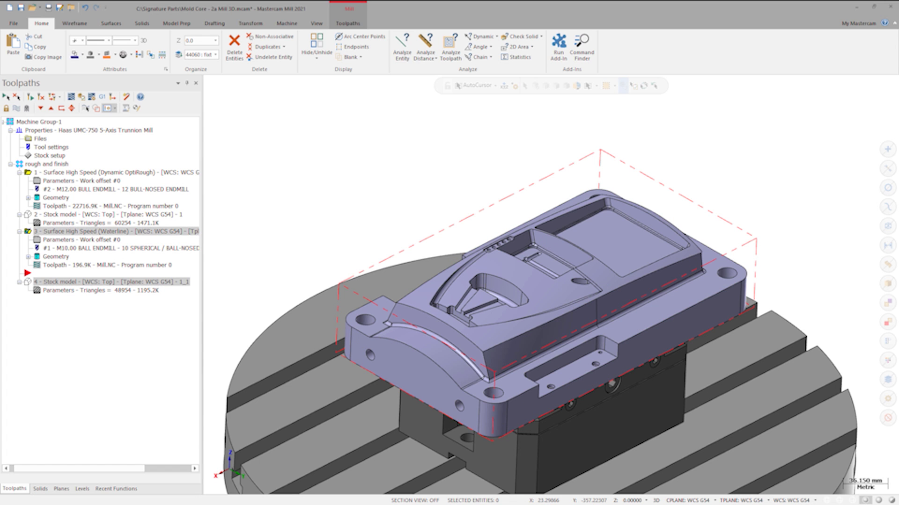
{"action": "left_click", "coordinate": [96, 333]}
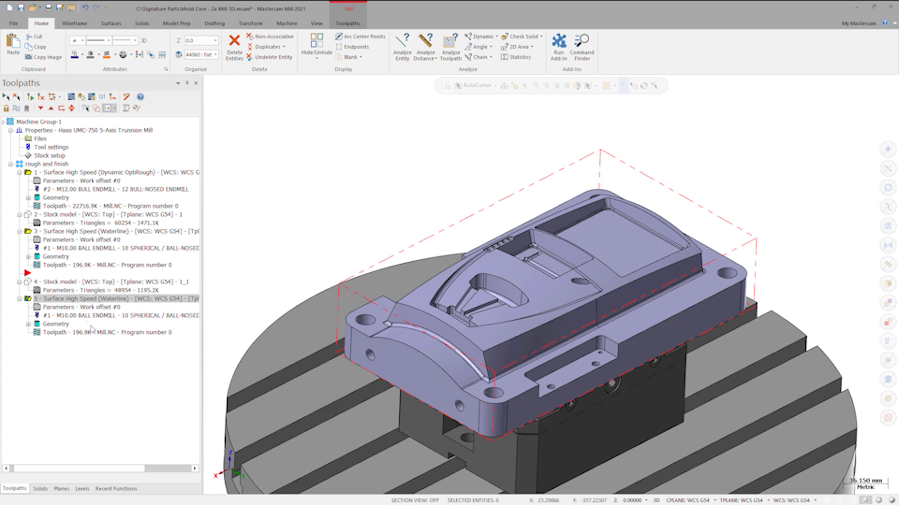
Step: Assign the 6 mm ball endmill to operation 5
{"action": "left_click", "coordinate": [80, 308]}
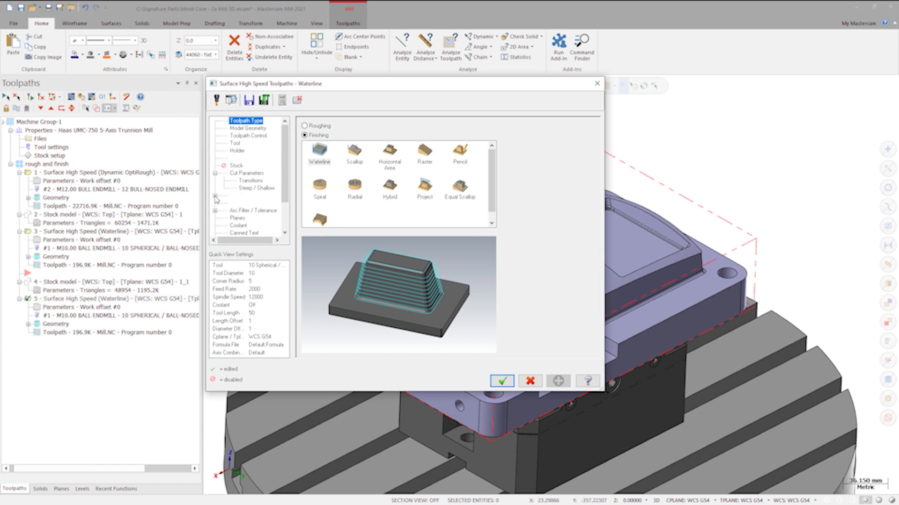
{"action": "left_click", "coordinate": [235, 143]}
{"action": "left_click", "coordinate": [360, 163]}
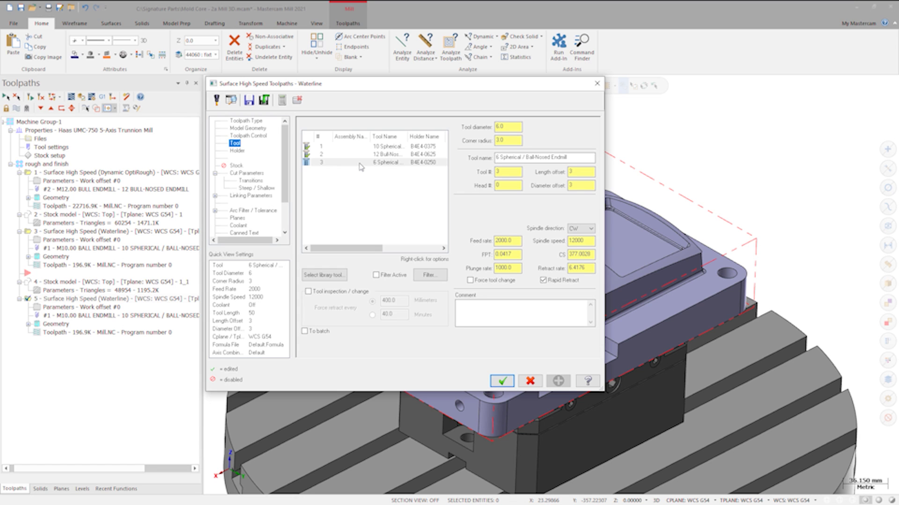
Step: Trim operation 5 to stock computed from the single stock model operation 4
{"action": "left_click", "coordinate": [236, 166]}
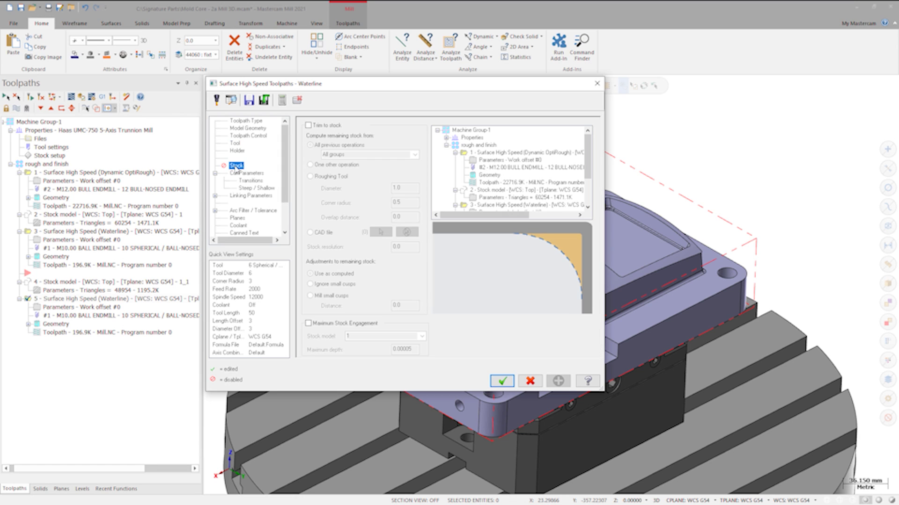
{"action": "left_click", "coordinate": [308, 126]}
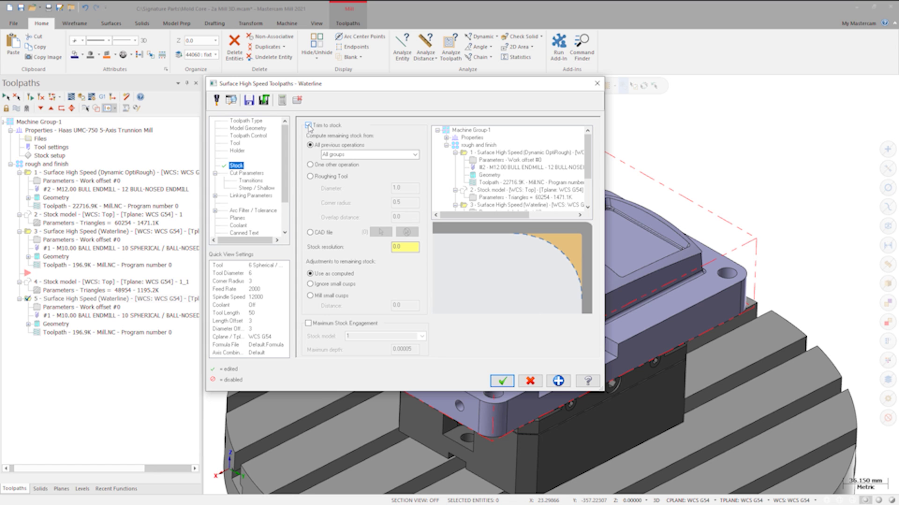
{"action": "left_click", "coordinate": [310, 166]}
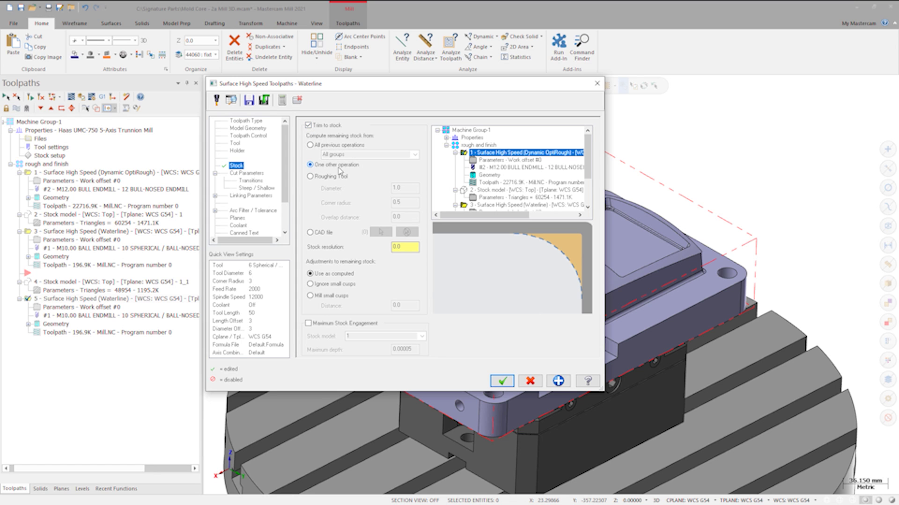
{"action": "left_click_drag", "start_coordinate": [589, 157], "coordinate": [594, 196]}
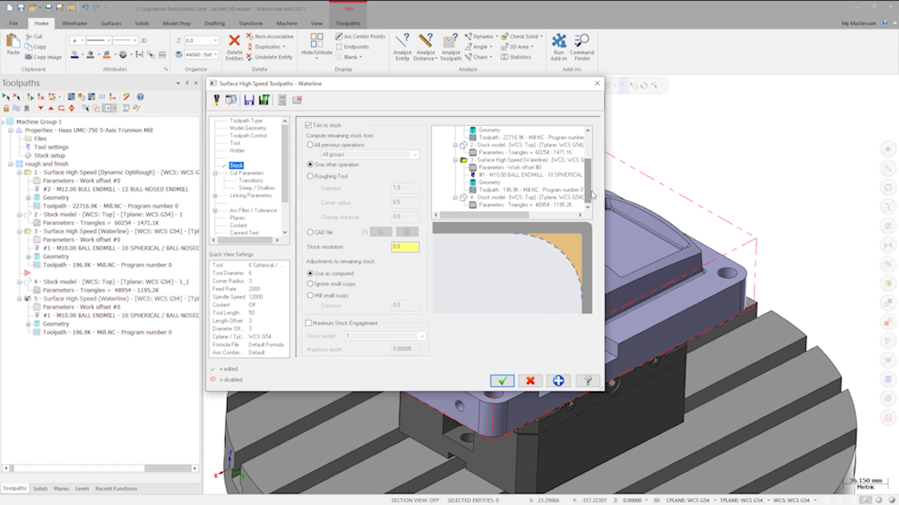
{"action": "left_click", "coordinate": [510, 198]}
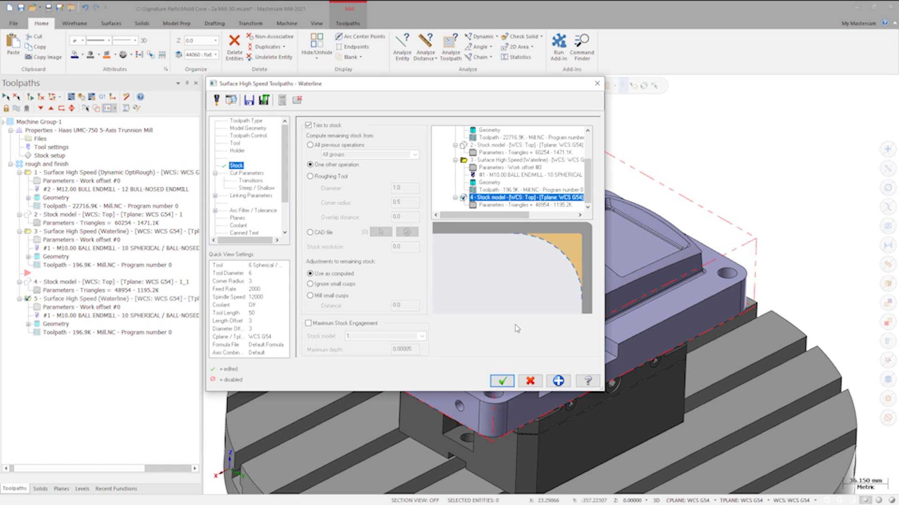
{"action": "left_click", "coordinate": [502, 382]}
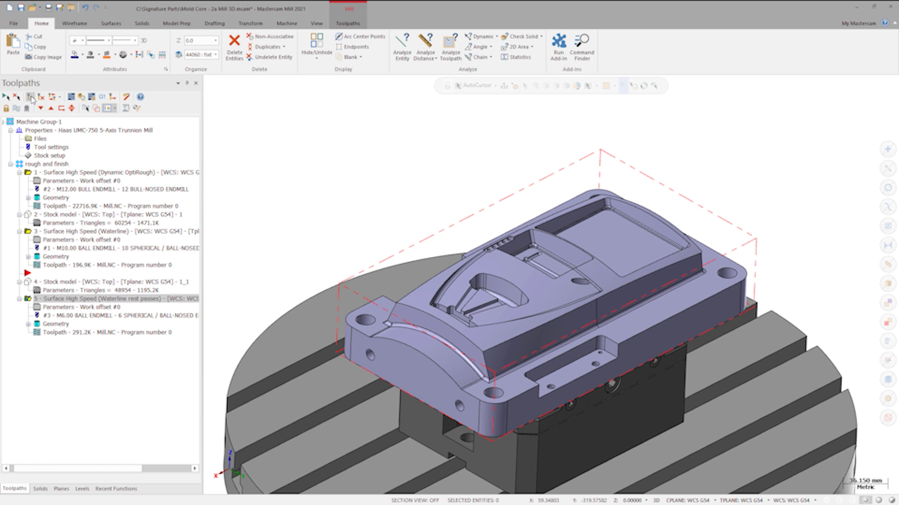
Step: Regenerate the 6 mm rest-pass toolpath, review it in the pocket, then hide its display
{"action": "left_click", "coordinate": [31, 97]}
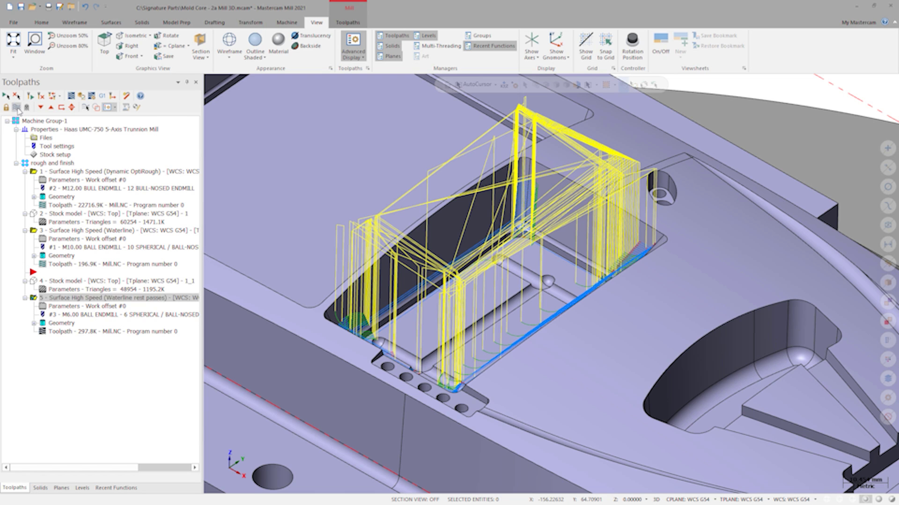
{"action": "left_click", "coordinate": [16, 108]}
Step: Turn the two pocket corner fillet faces into surfaces and reopen stock model 4's settings
{"action": "left_click", "coordinate": [111, 22]}
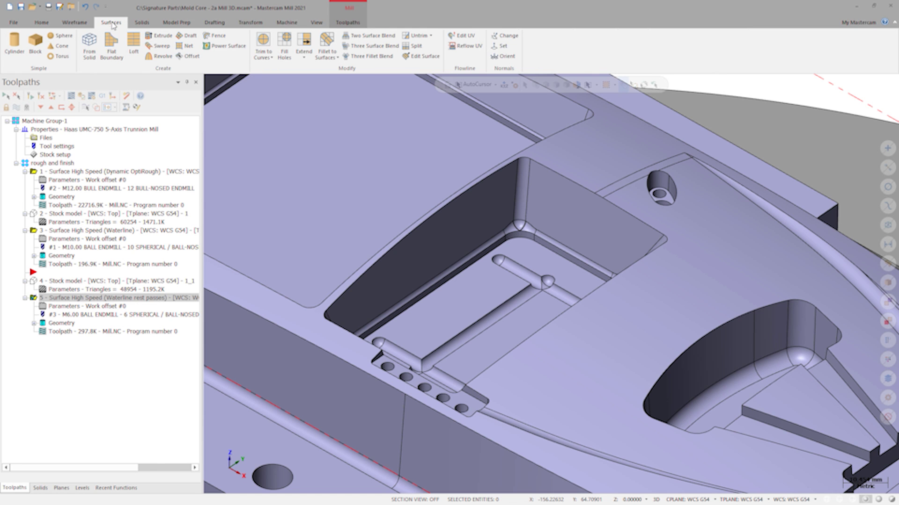
{"action": "left_click", "coordinate": [89, 45]}
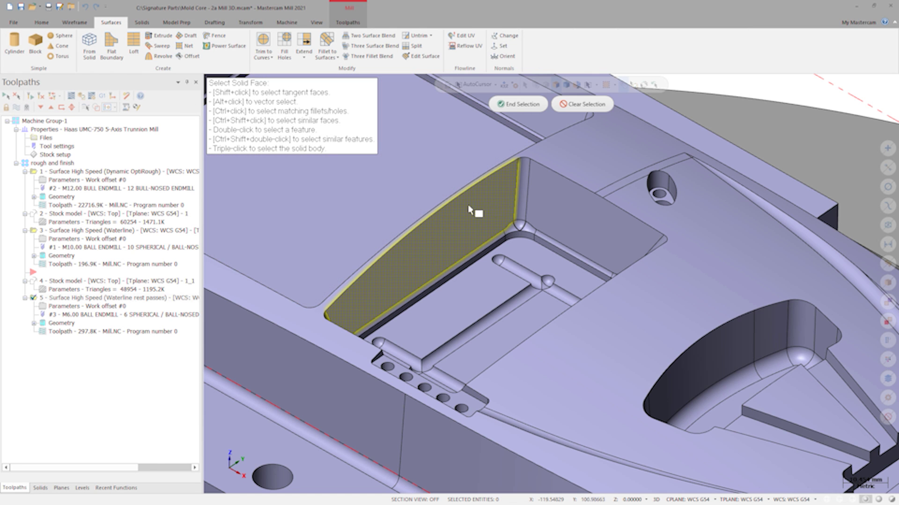
{"action": "mouse_move", "coordinate": [515, 204]}
{"action": "middle_mouse_down"}
{"action": "mouse_move", "coordinate": [539, 206]}
{"action": "mouse_move", "coordinate": [533, 236]}
{"action": "mouse_move", "coordinate": [599, 277]}
{"action": "mouse_move", "coordinate": [606, 226]}
{"action": "middle_mouse_up"}
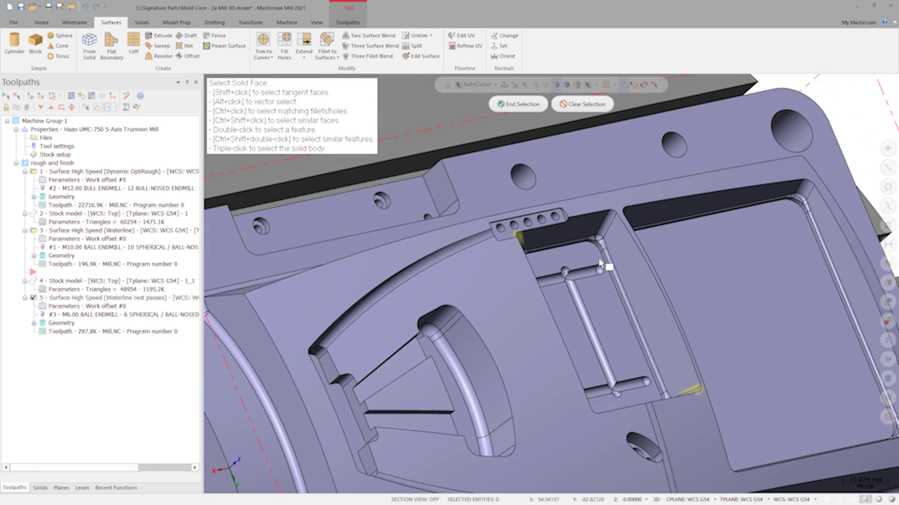
{"action": "left_click", "coordinate": [604, 226]}
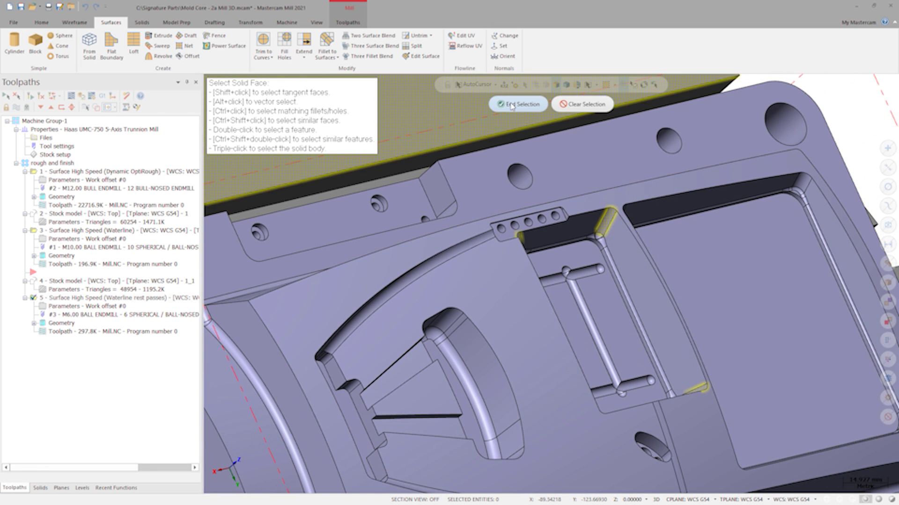
{"action": "left_click", "coordinate": [512, 105]}
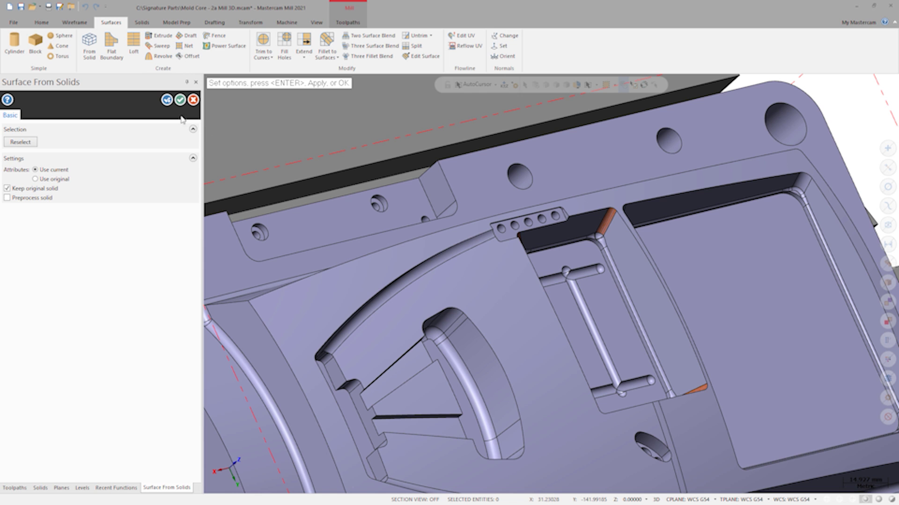
{"action": "left_click", "coordinate": [180, 100]}
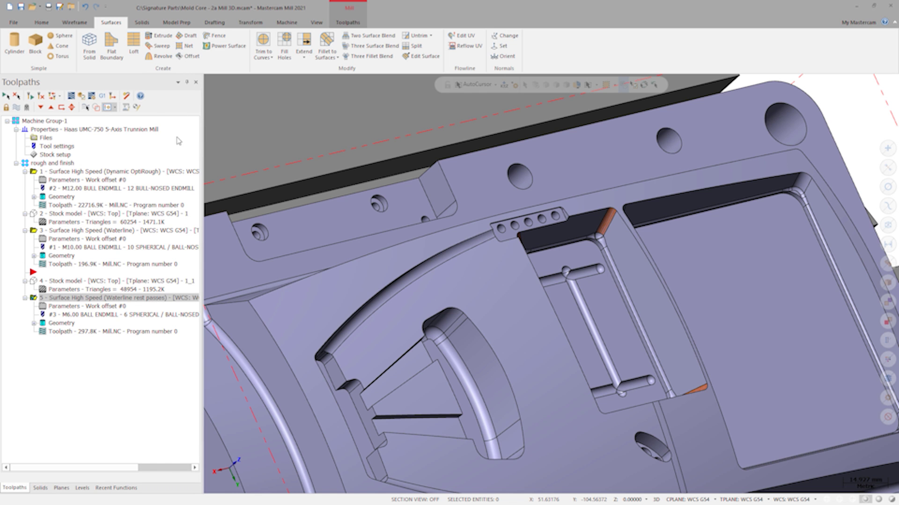
{"action": "left_click", "coordinate": [64, 290]}
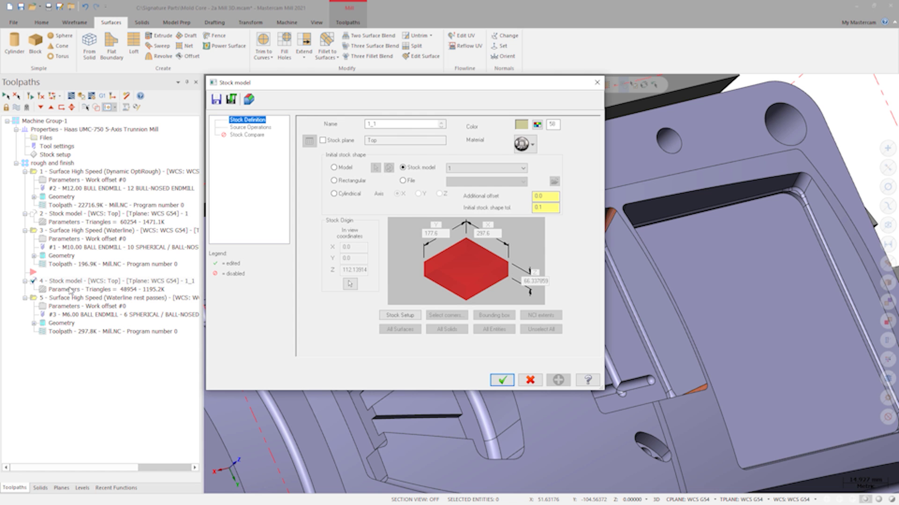
Step: Build stock model 4 from the corner-surface solid with a 2.0 offset, keeping operations 1 and 3 as sources
{"action": "left_click", "coordinate": [334, 168]}
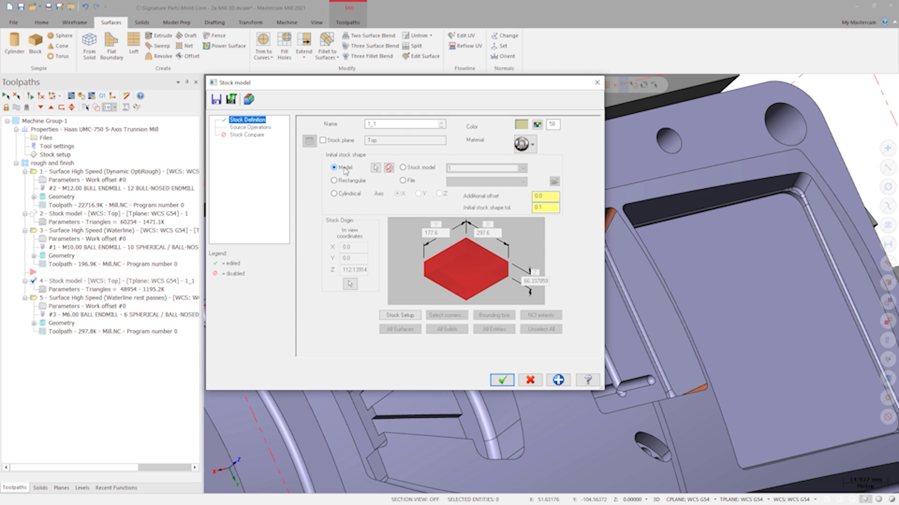
{"action": "left_click", "coordinate": [375, 167]}
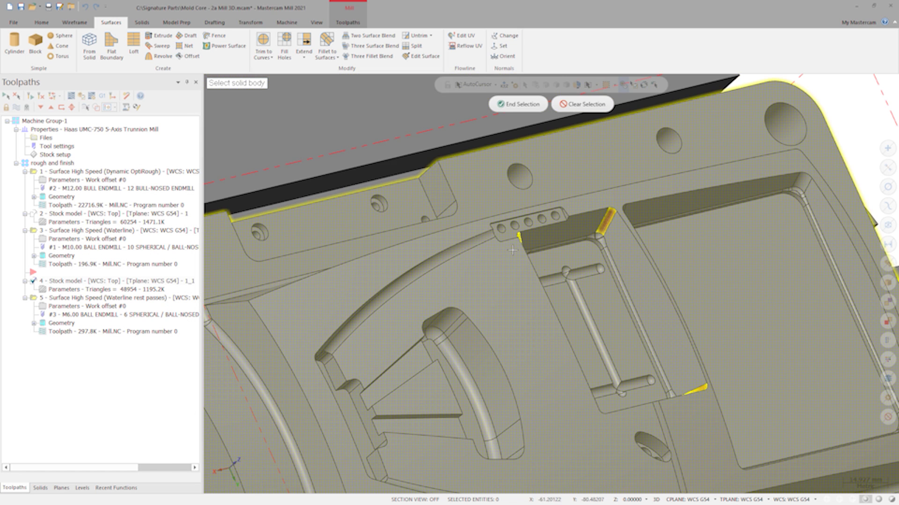
{"action": "scroll", "coordinate": [585, 254], "scroll_direction": "up", "scroll_amount": 1}
{"action": "scroll", "coordinate": [571, 248], "scroll_direction": "up", "scroll_amount": 2}
{"action": "scroll", "coordinate": [552, 241], "scroll_direction": "up", "scroll_amount": 2}
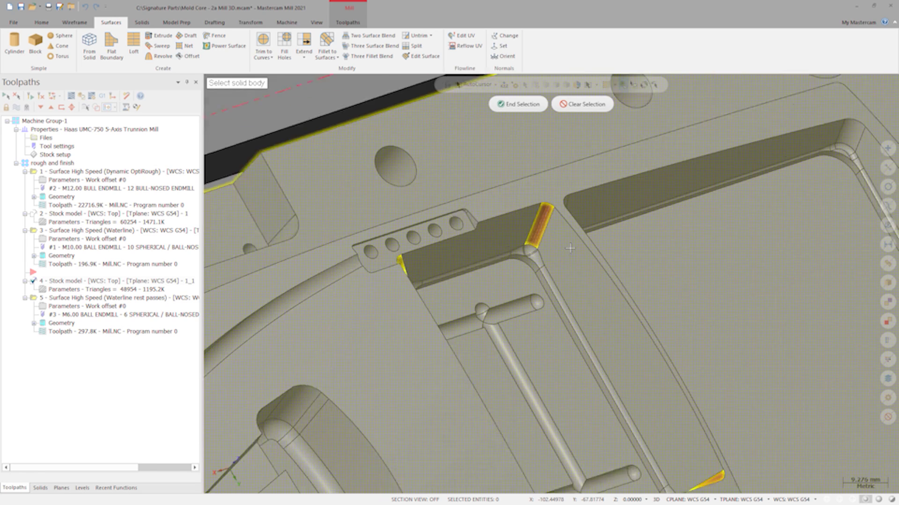
{"action": "scroll", "coordinate": [524, 232], "scroll_direction": "up", "scroll_amount": 2}
{"action": "mouse_move", "coordinate": [525, 231]}
{"action": "middle_mouse_down"}
{"action": "mouse_move", "coordinate": [470, 245]}
{"action": "mouse_move", "coordinate": [470, 220]}
{"action": "mouse_move", "coordinate": [480, 214]}
{"action": "mouse_move", "coordinate": [470, 224]}
{"action": "mouse_move", "coordinate": [511, 220]}
{"action": "mouse_move", "coordinate": [498, 210]}
{"action": "mouse_move", "coordinate": [513, 262]}
{"action": "mouse_move", "coordinate": [537, 273]}
{"action": "mouse_move", "coordinate": [524, 141]}
{"action": "middle_mouse_up"}
{"action": "left_click", "coordinate": [517, 105]}
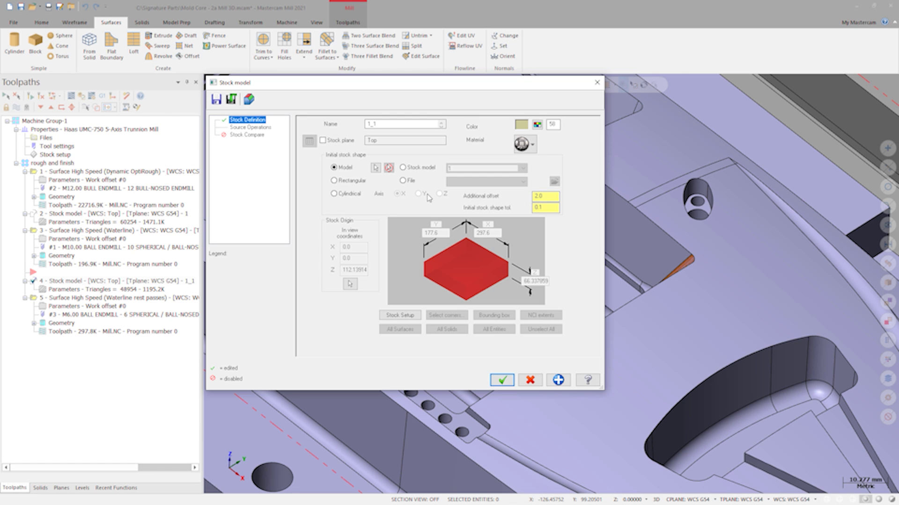
{"action": "left_click", "coordinate": [250, 128]}
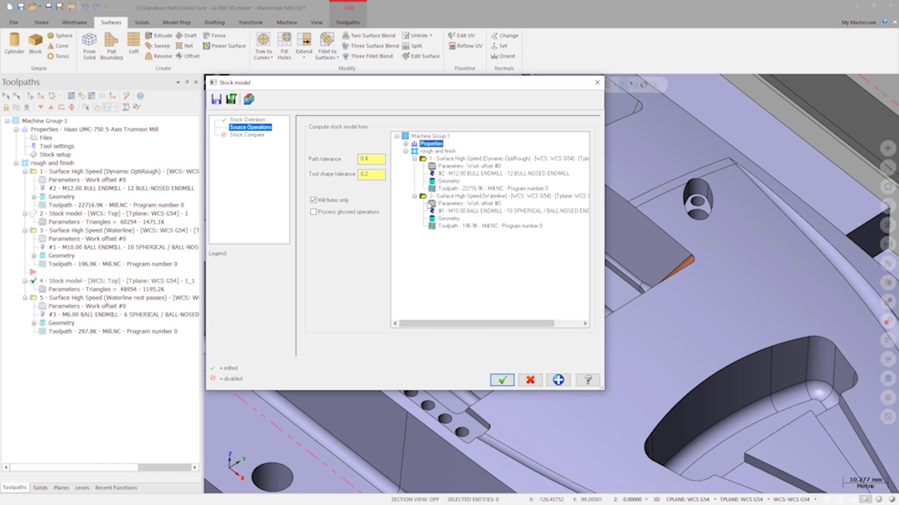
{"action": "left_click", "coordinate": [502, 381]}
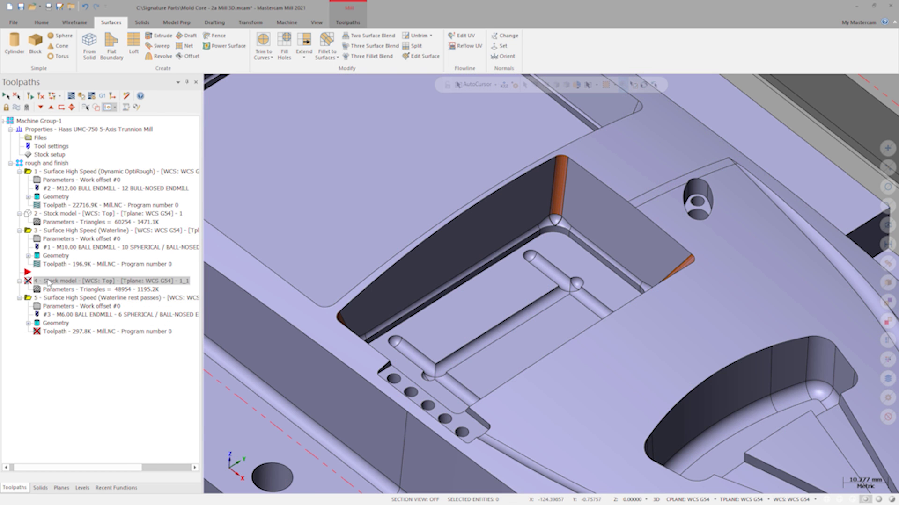
Step: Regenerate stock operation 4 and display it, leaving material only at the four corner fillets
{"action": "left_click", "coordinate": [48, 282]}
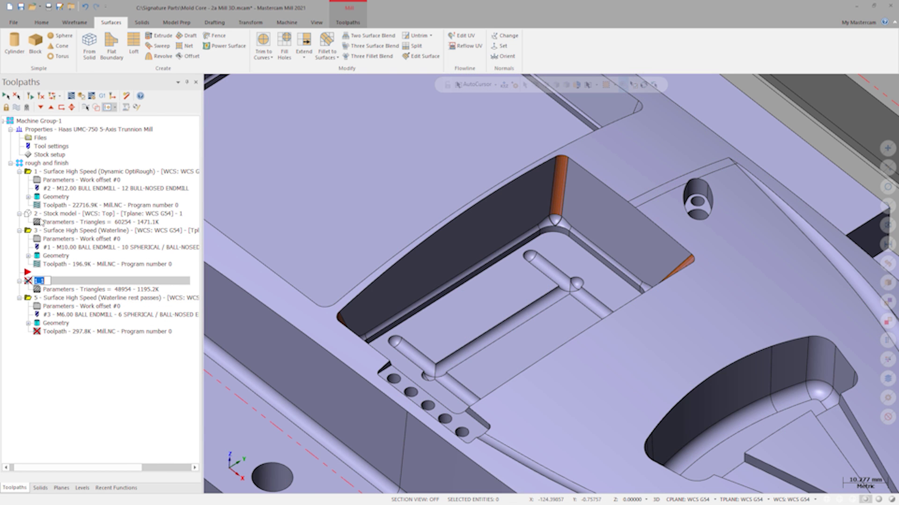
{"action": "left_click", "coordinate": [32, 98]}
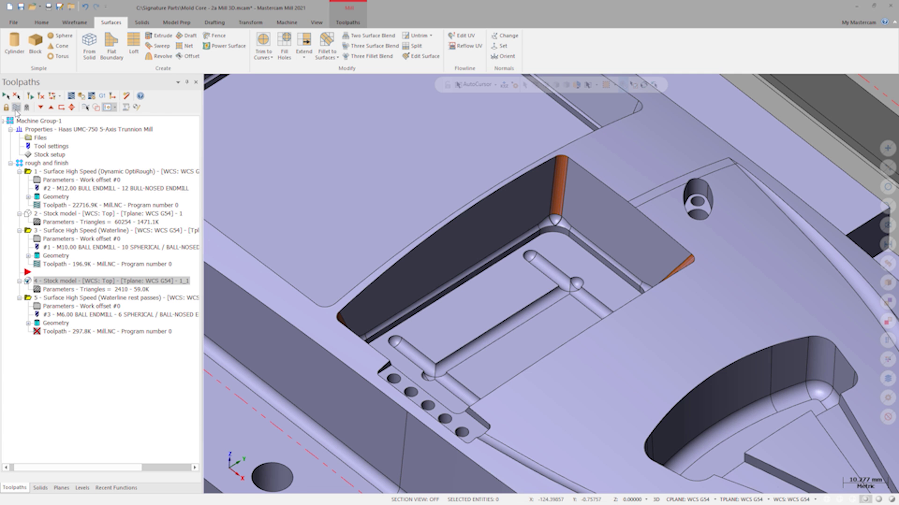
{"action": "left_click", "coordinate": [17, 107]}
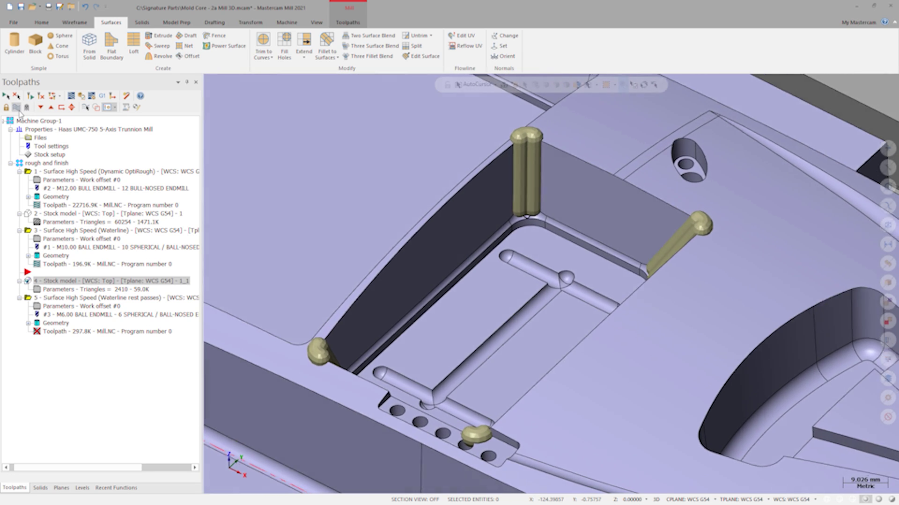
Step: Regenerate the operation 5 waterline rest passes and hide the stock model display
{"action": "left_click", "coordinate": [54, 298]}
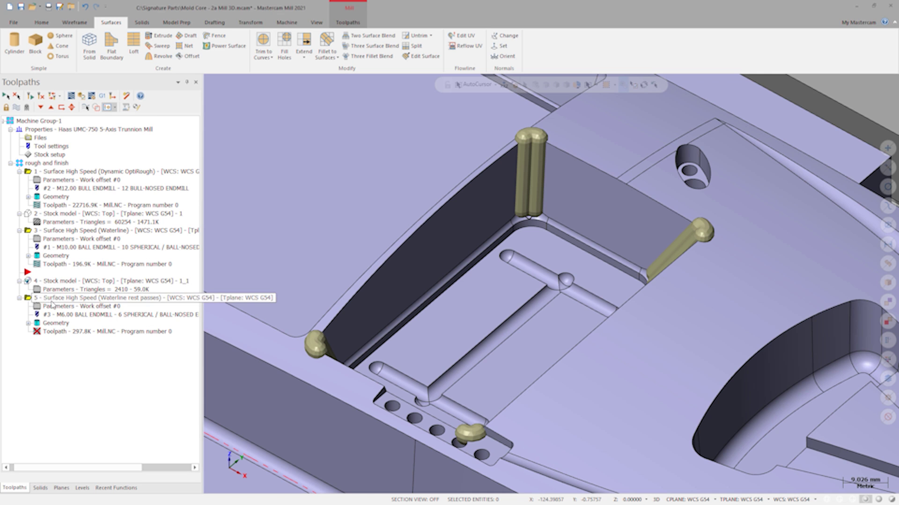
{"action": "left_click", "coordinate": [29, 96]}
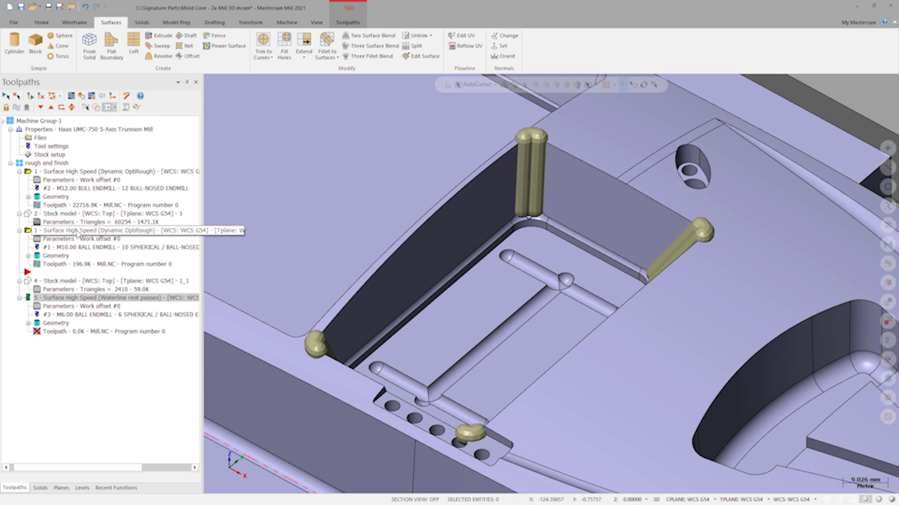
{"action": "left_click", "coordinate": [29, 282]}
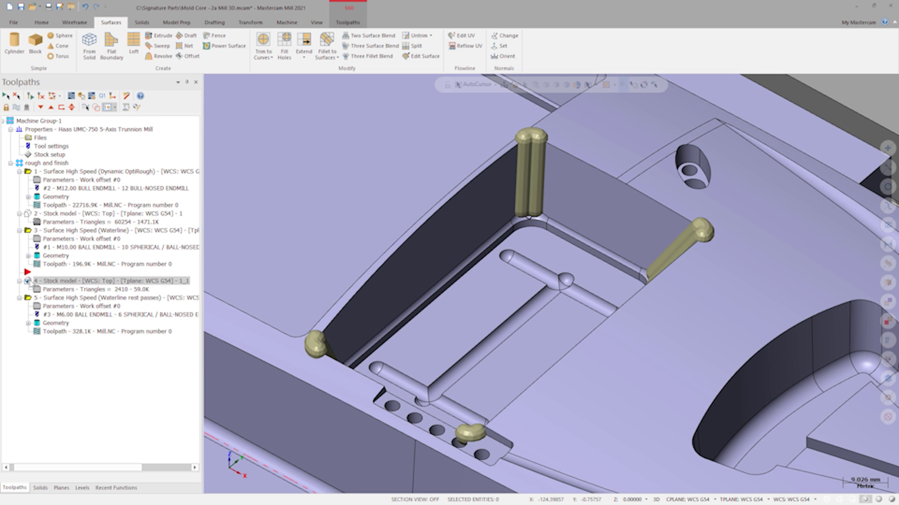
{"action": "left_click", "coordinate": [17, 108]}
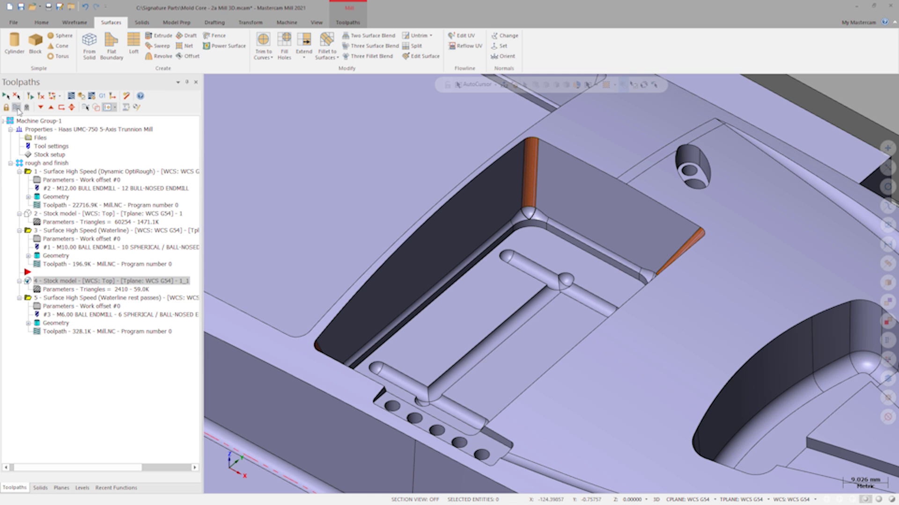
Step: Display operation 5's toolpath with rapid retract and linking moves hidden
{"action": "left_click", "coordinate": [51, 296]}
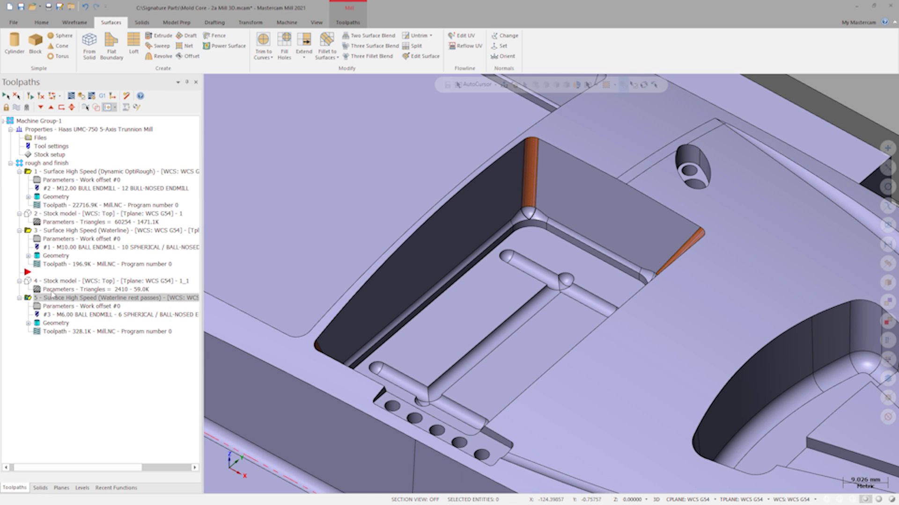
{"action": "left_click", "coordinate": [21, 109]}
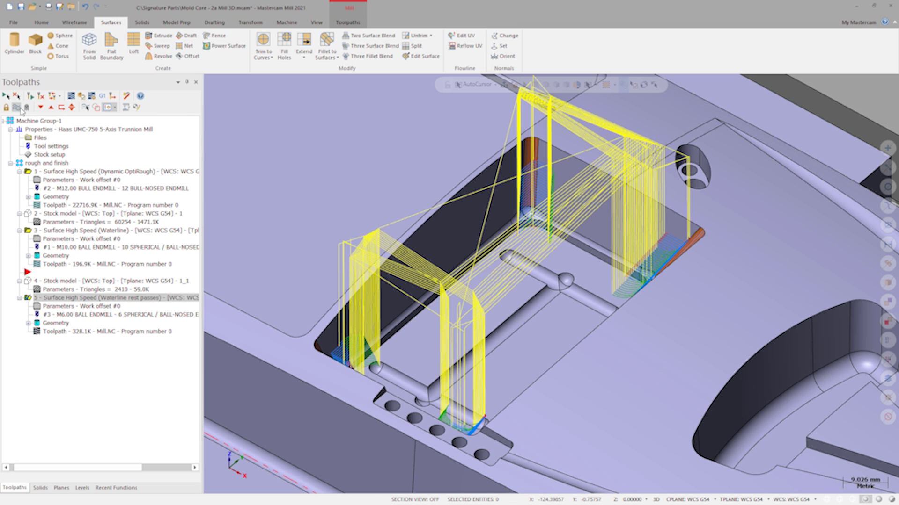
{"action": "left_click", "coordinate": [116, 108]}
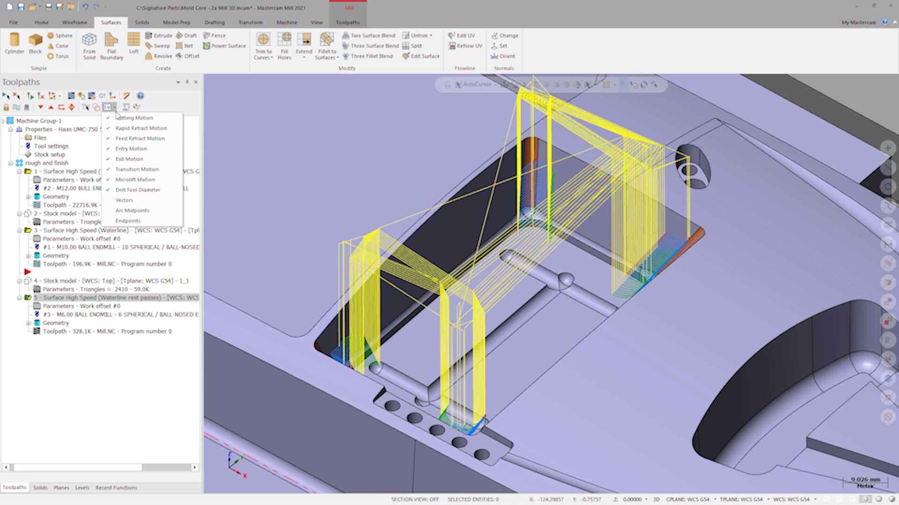
{"action": "left_click", "coordinate": [120, 132]}
{"action": "scroll", "coordinate": [588, 159], "scroll_direction": "up", "scroll_amount": 1}
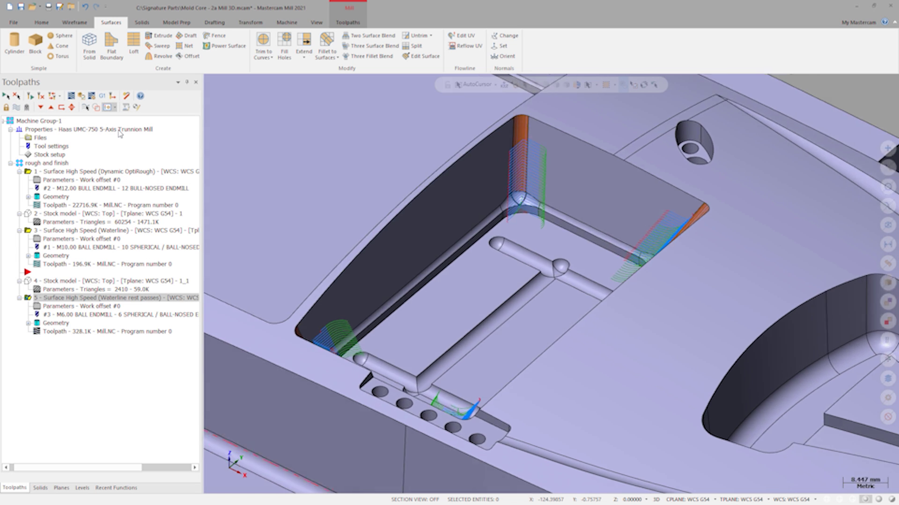
{"action": "scroll", "coordinate": [588, 159], "scroll_direction": "up", "scroll_amount": 1}
{"action": "scroll", "coordinate": [588, 159], "scroll_direction": "up", "scroll_amount": 1}
{"action": "scroll", "coordinate": [588, 159], "scroll_direction": "up", "scroll_amount": 1}
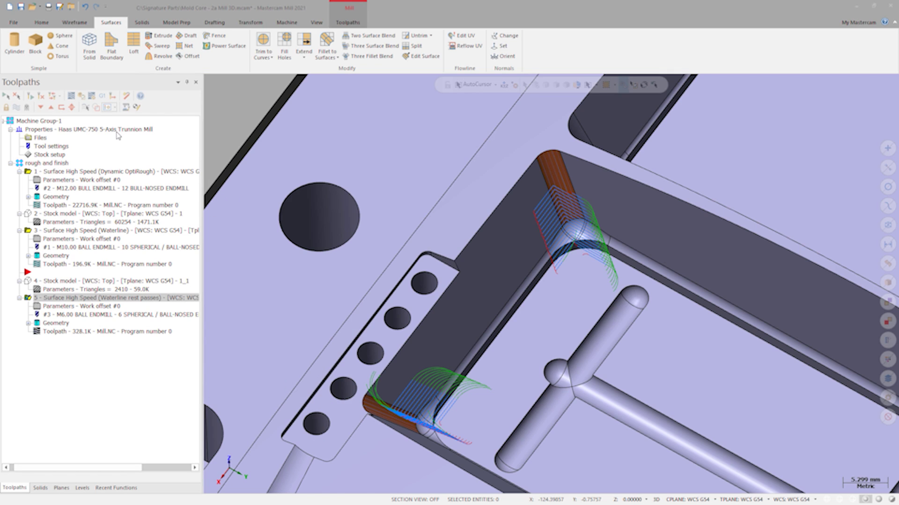
Step: Reopen stock model 4's parameters and accept a changed additional offset
{"action": "left_click", "coordinate": [64, 290]}
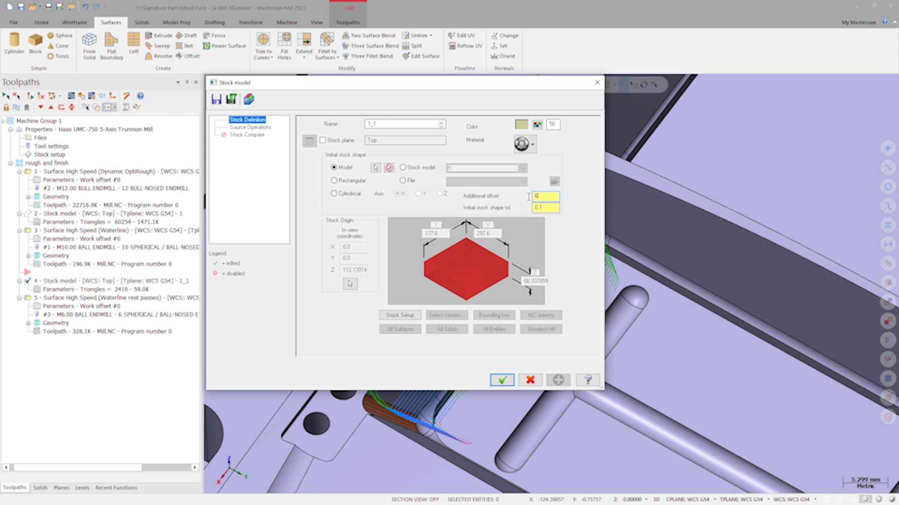
{"action": "left_click", "coordinate": [501, 380]}
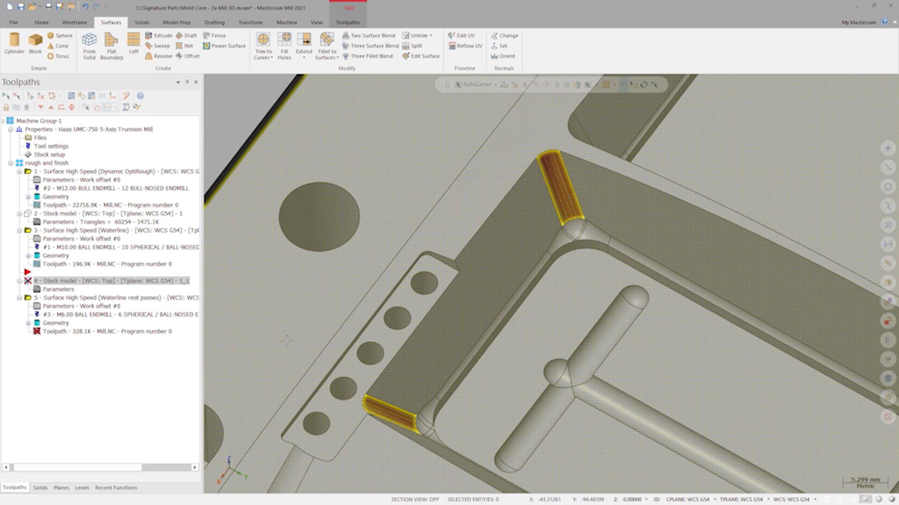